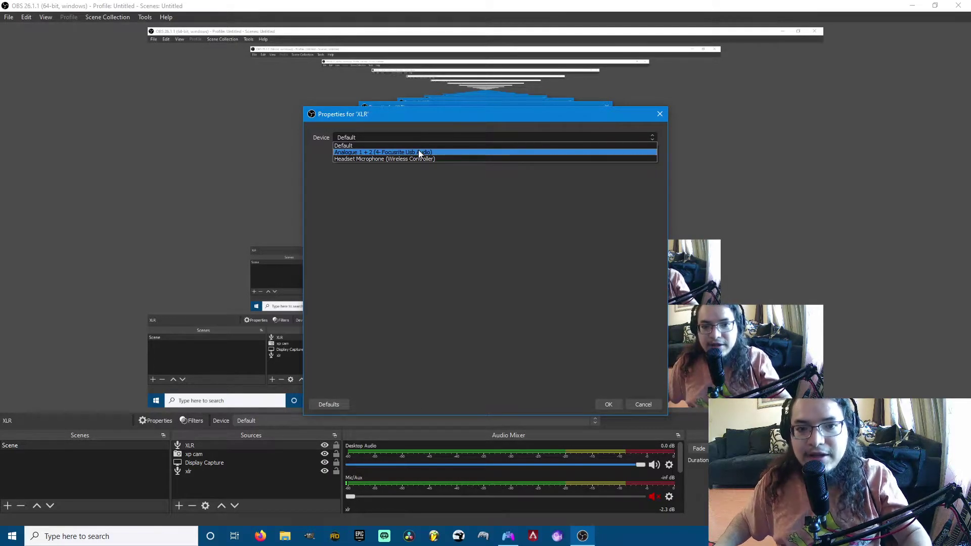
- Set the XLR source's device to Analogue 1 + 2 (4- Focusrite Usb Audio)
{"action": "left_click", "coordinate": [419, 153]}
{"action": "left_click", "coordinate": [407, 135]}
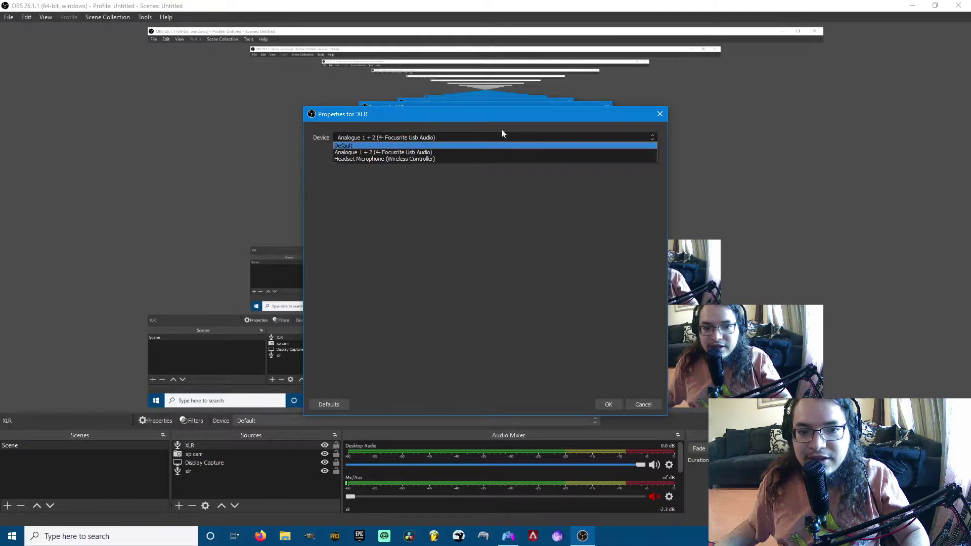
{"action": "left_click", "coordinate": [404, 164]}
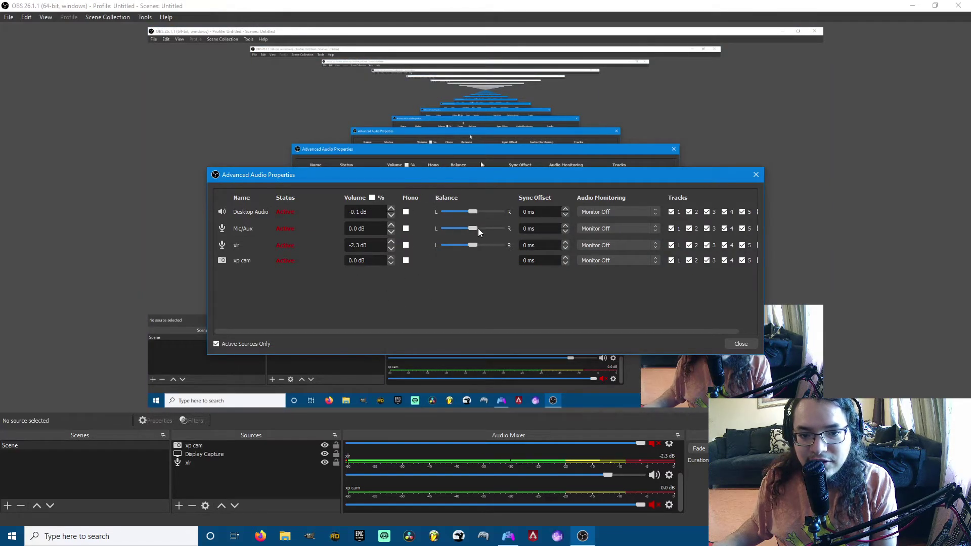
- Tick Mono on the xlr row in Advanced Audio Properties
{"action": "left_click", "coordinate": [406, 245]}
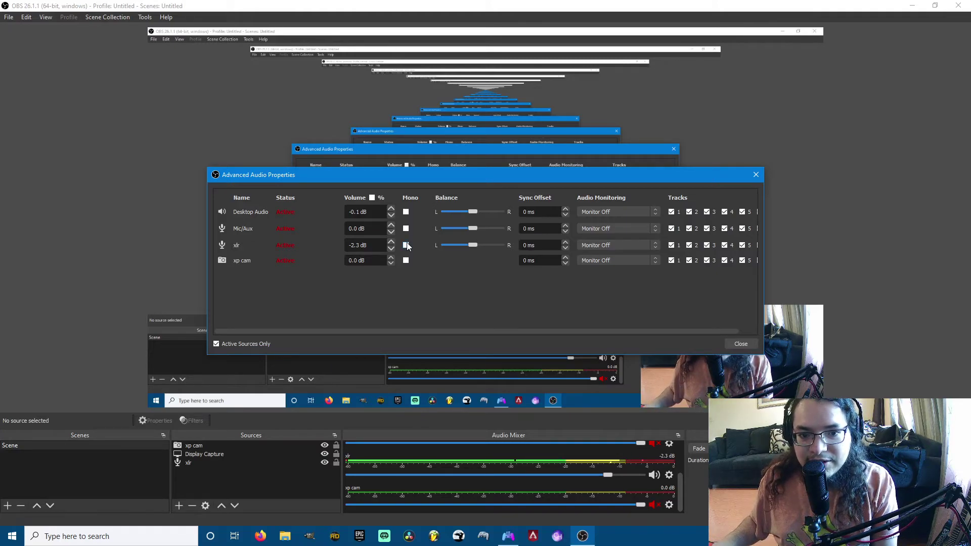